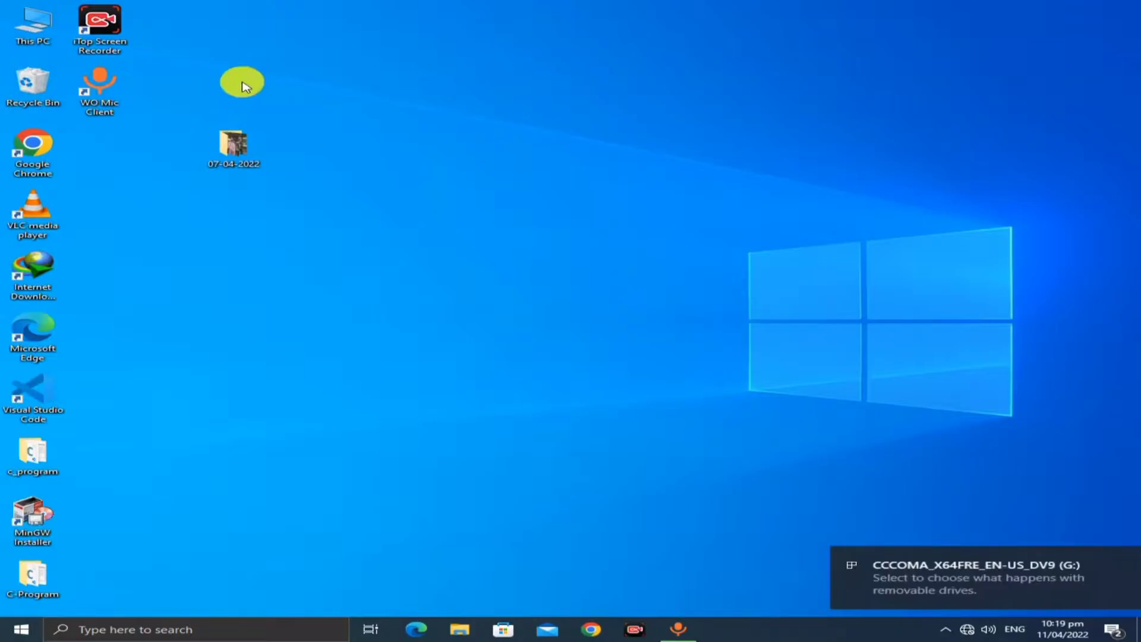
right_click(266, 18)
click(323, 54)
right_click(323, 57)
click(349, 91)
Step: Open This PC, look through the contents of the USB drive (G:) and return to the drive overview
double_click(50, 30)
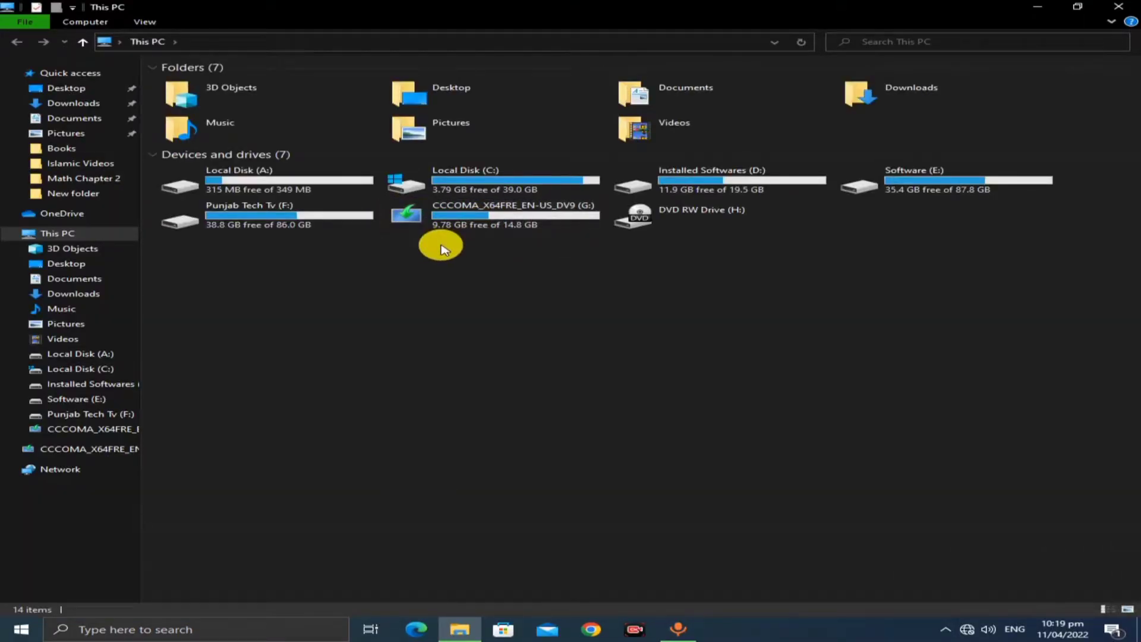
mouse_move(403, 232)
mouse_down()
mouse_move(565, 229)
mouse_move(593, 209)
mouse_move(404, 201)
mouse_move(396, 234)
mouse_up()
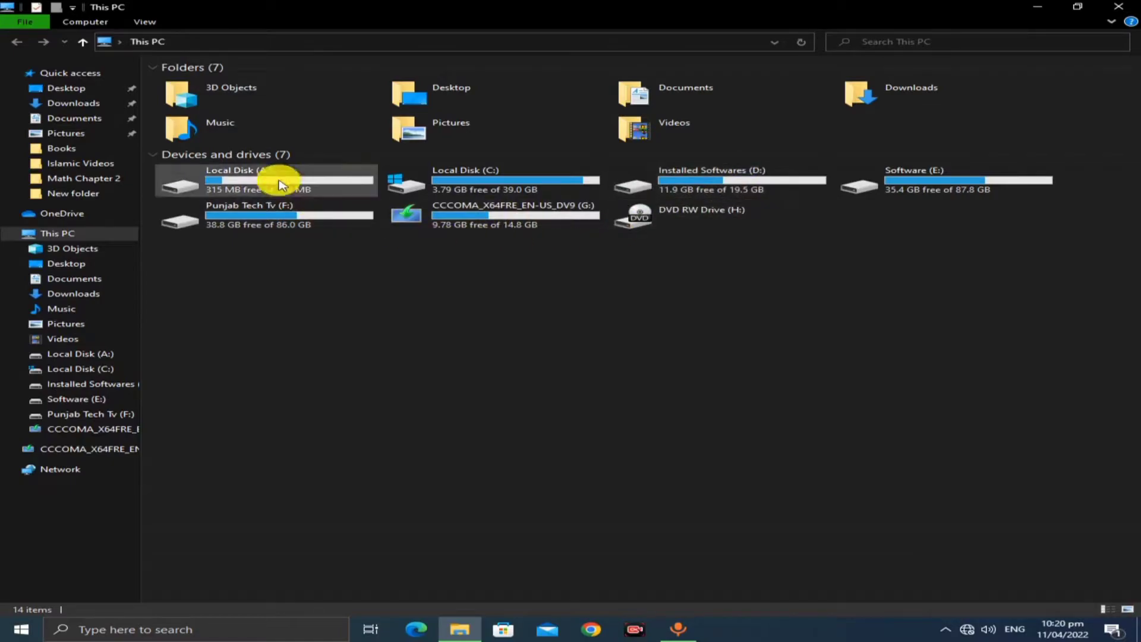
double_click(489, 220)
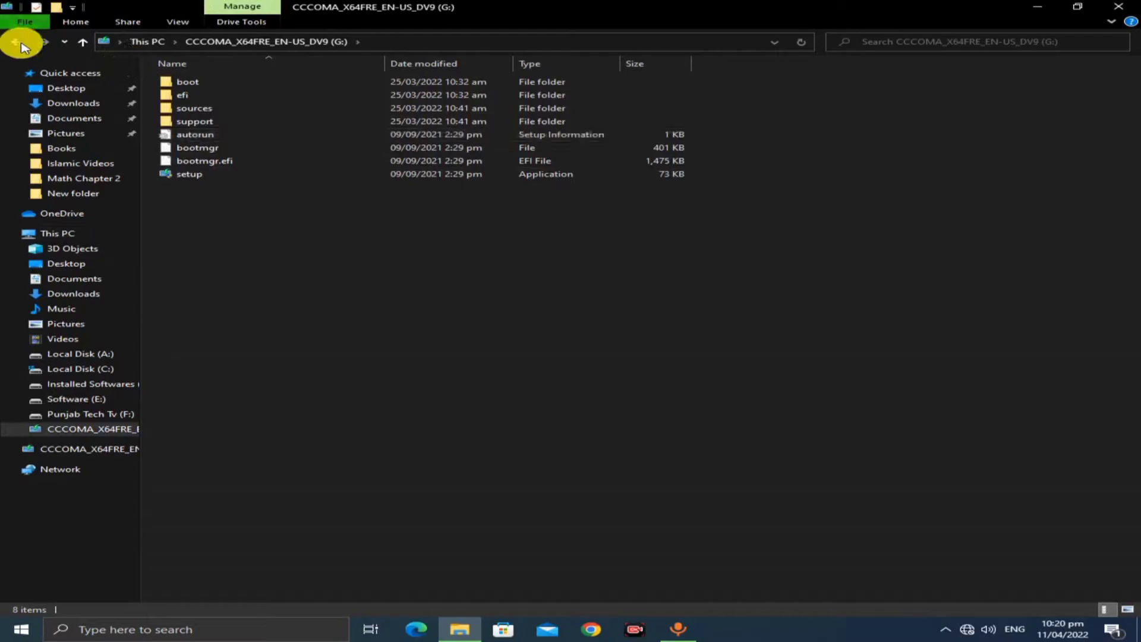
click(21, 46)
Step: Quick-format the USB drive CCCOMA_X64FRE_EN-US_DV9 (G:) as NTFS with a 4096-byte allocation unit, accepting the data-erase warning
right_click(463, 221)
click(533, 391)
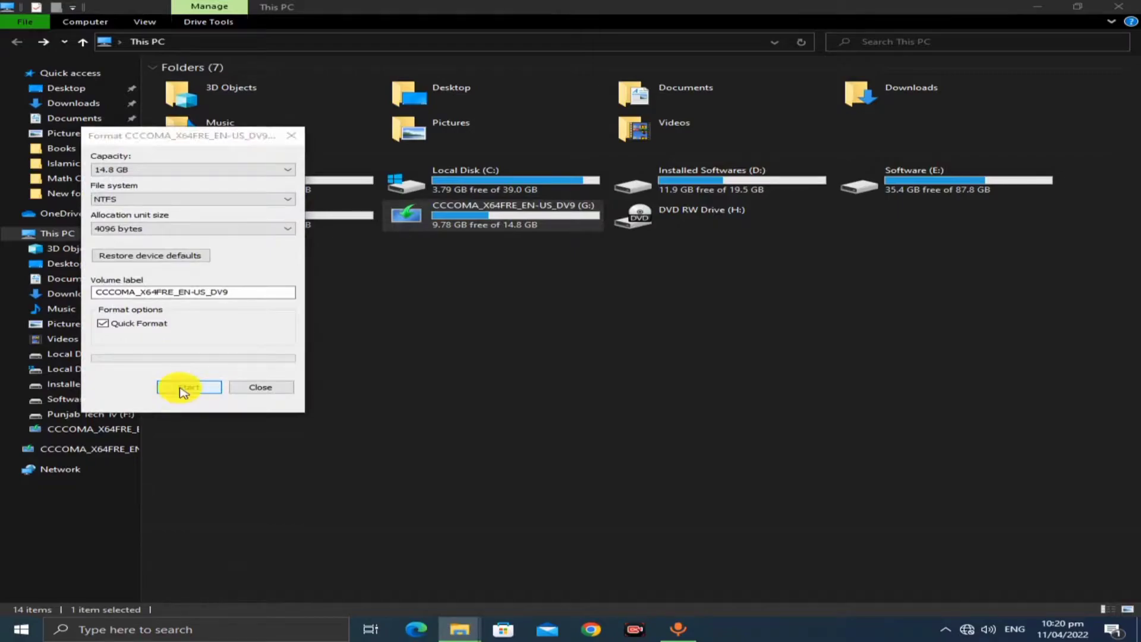
click(182, 389)
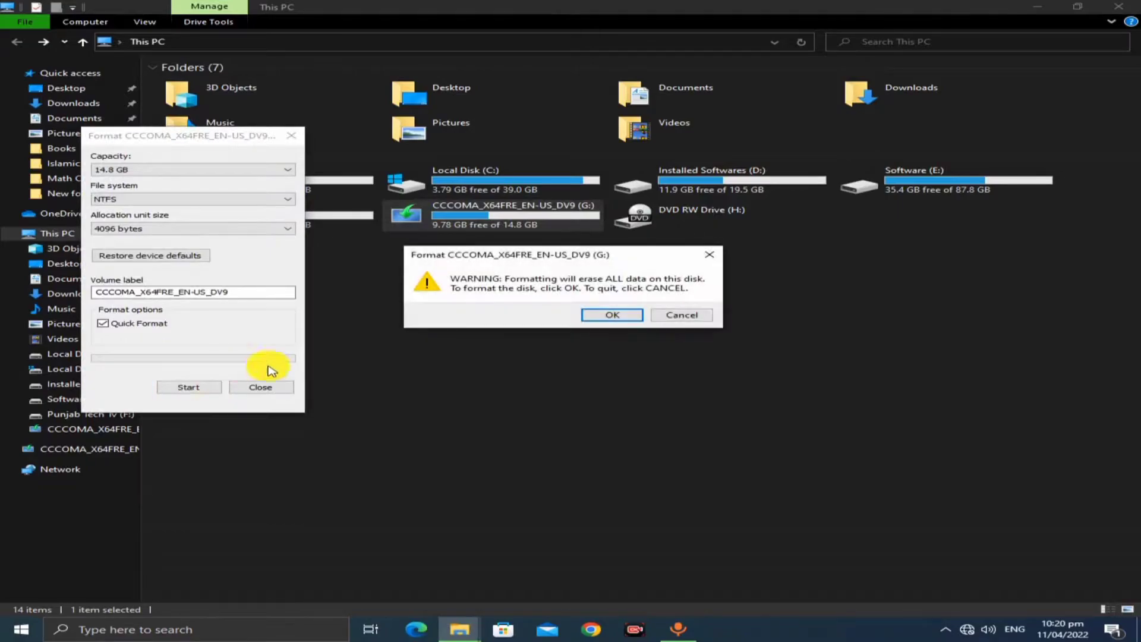
click(612, 315)
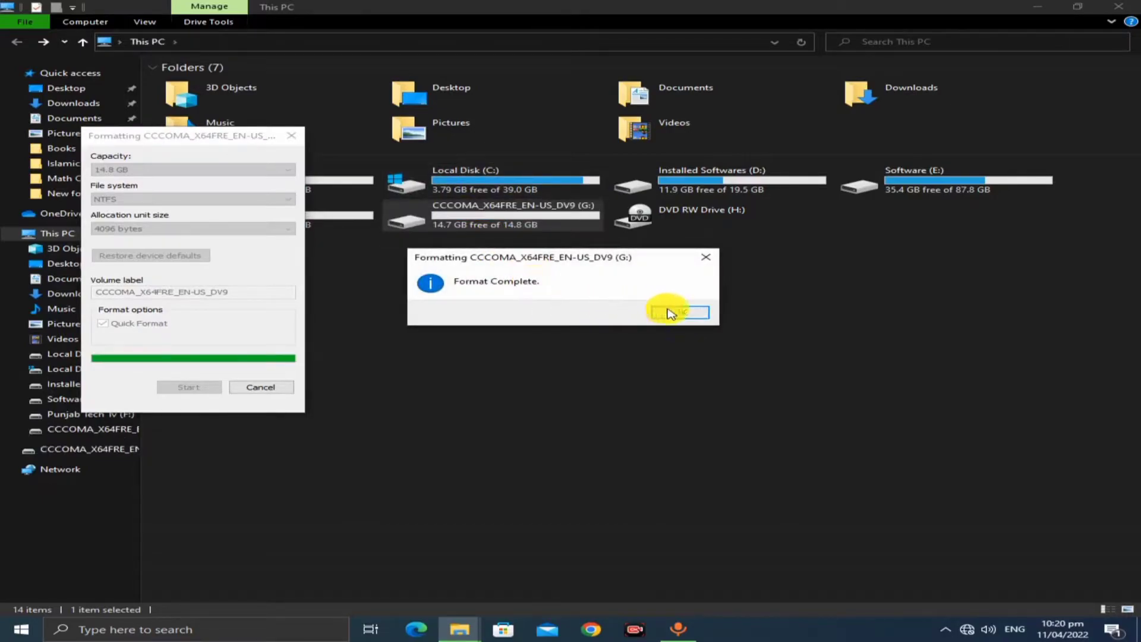
click(677, 309)
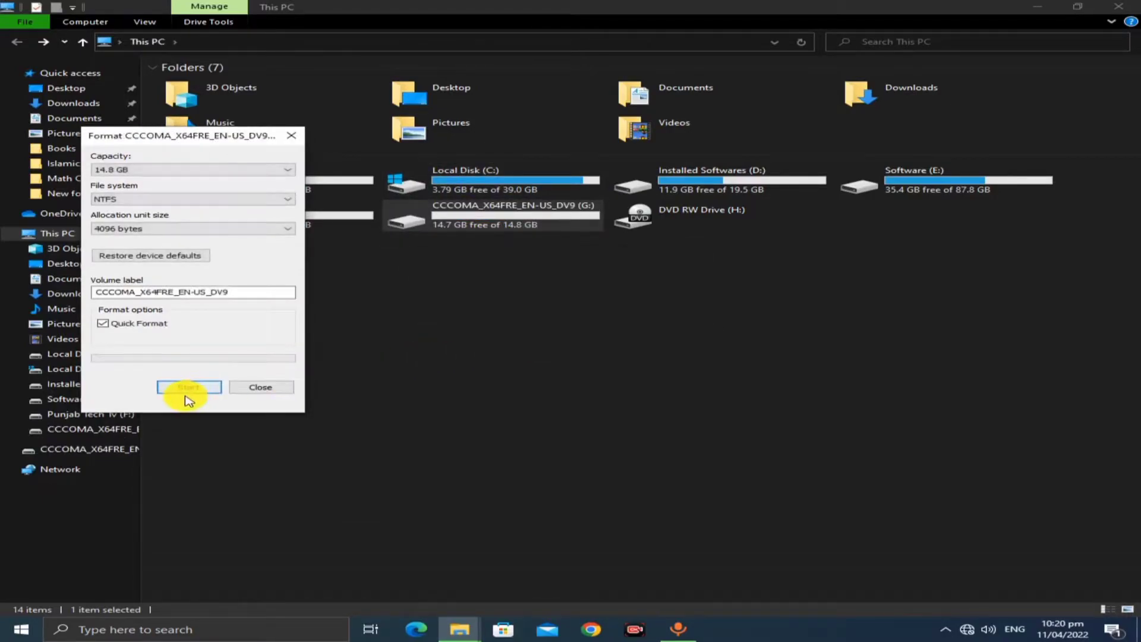
click(257, 386)
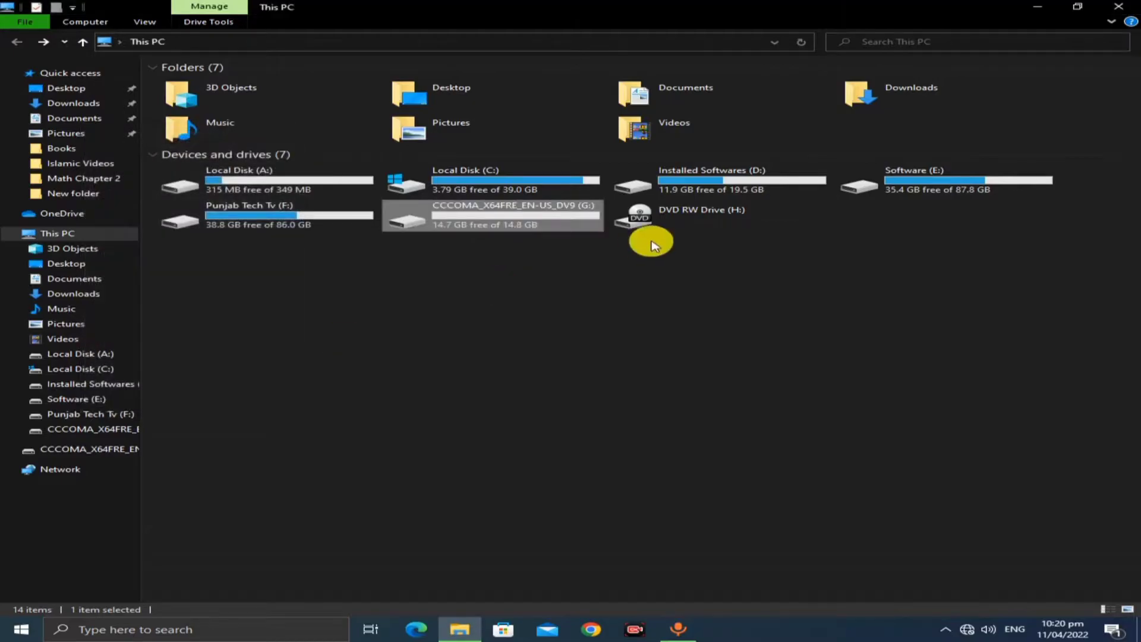
Step: Open the windows folder inside Softwares on the Software (E:) drive
double_click(897, 179)
click(183, 113)
double_click(183, 113)
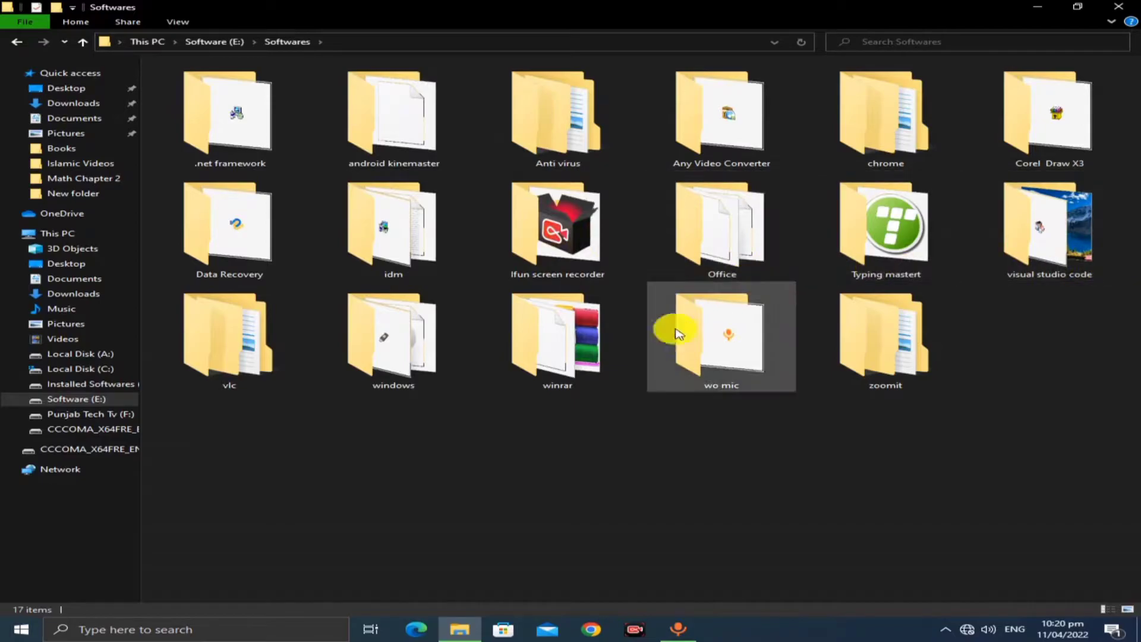
click(340, 376)
double_click(339, 376)
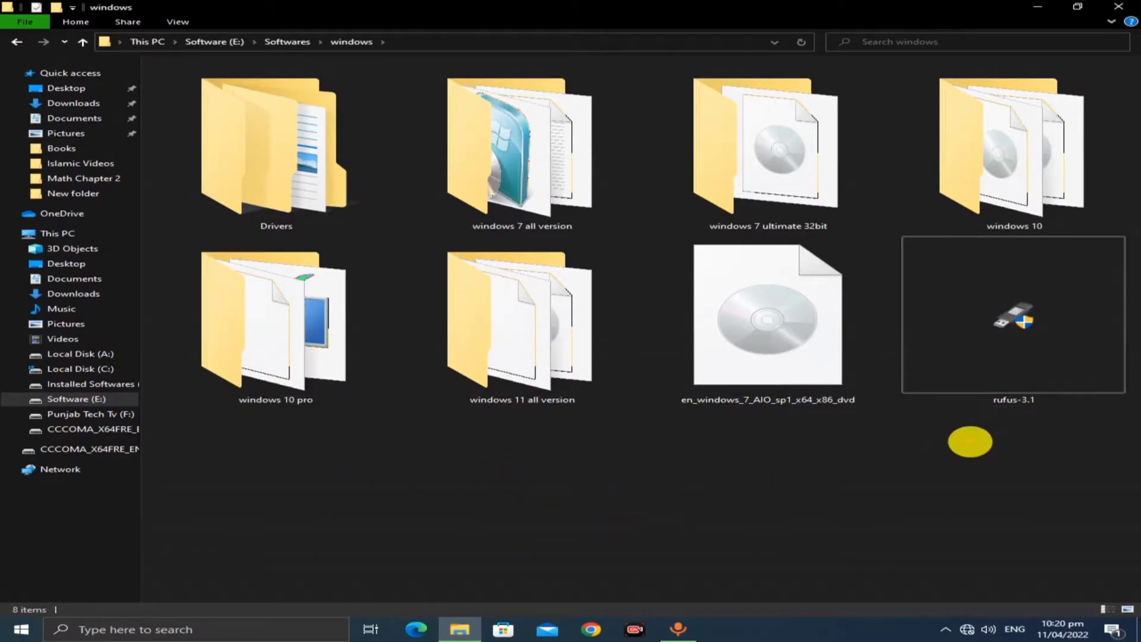
mouse_move(1019, 422)
mouse_down()
mouse_move(988, 412)
mouse_move(971, 382)
mouse_move(1080, 417)
mouse_move(969, 424)
mouse_up()
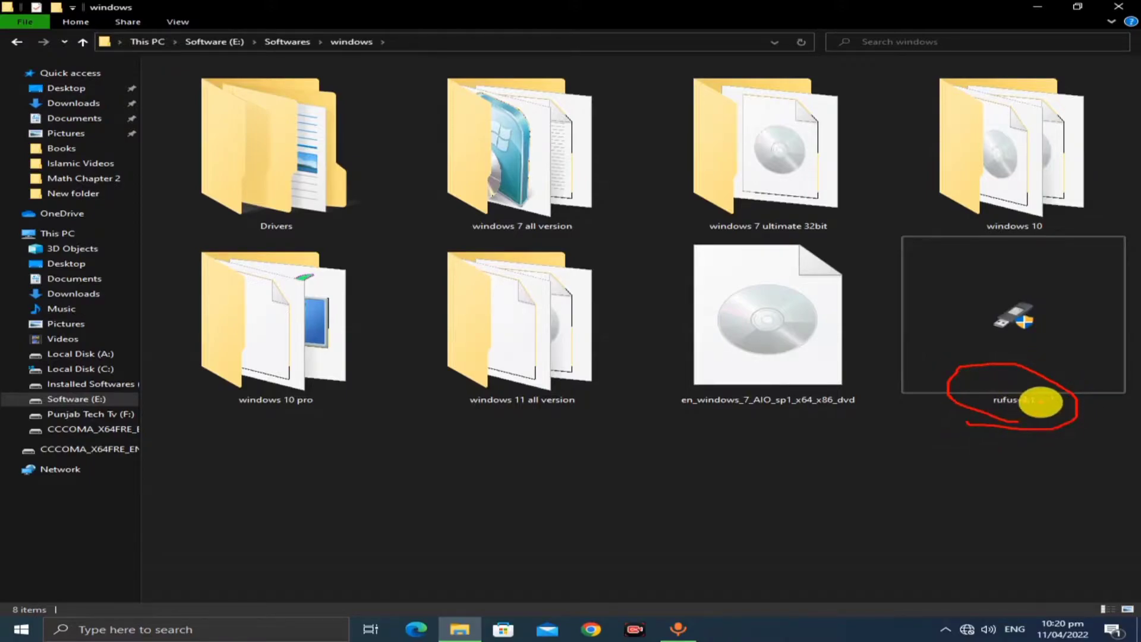
mouse_move(1042, 430)
mouse_down()
mouse_move(1014, 444)
mouse_move(919, 390)
mouse_move(927, 226)
mouse_move(1120, 247)
mouse_move(1116, 344)
mouse_move(1077, 420)
mouse_move(1002, 451)
mouse_up()
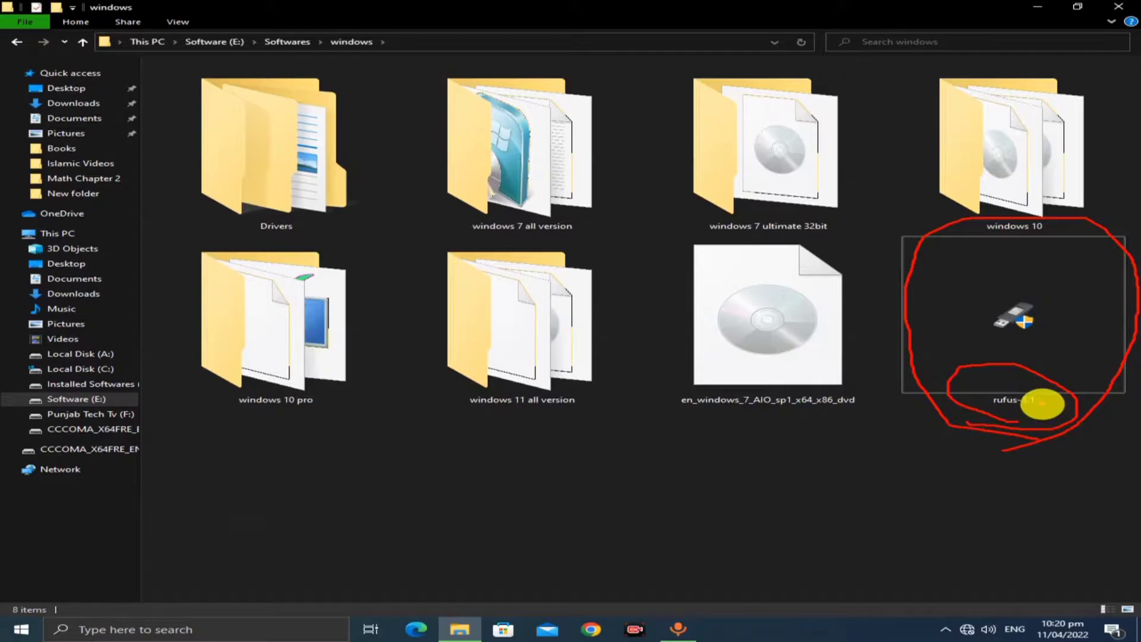
click(1043, 404)
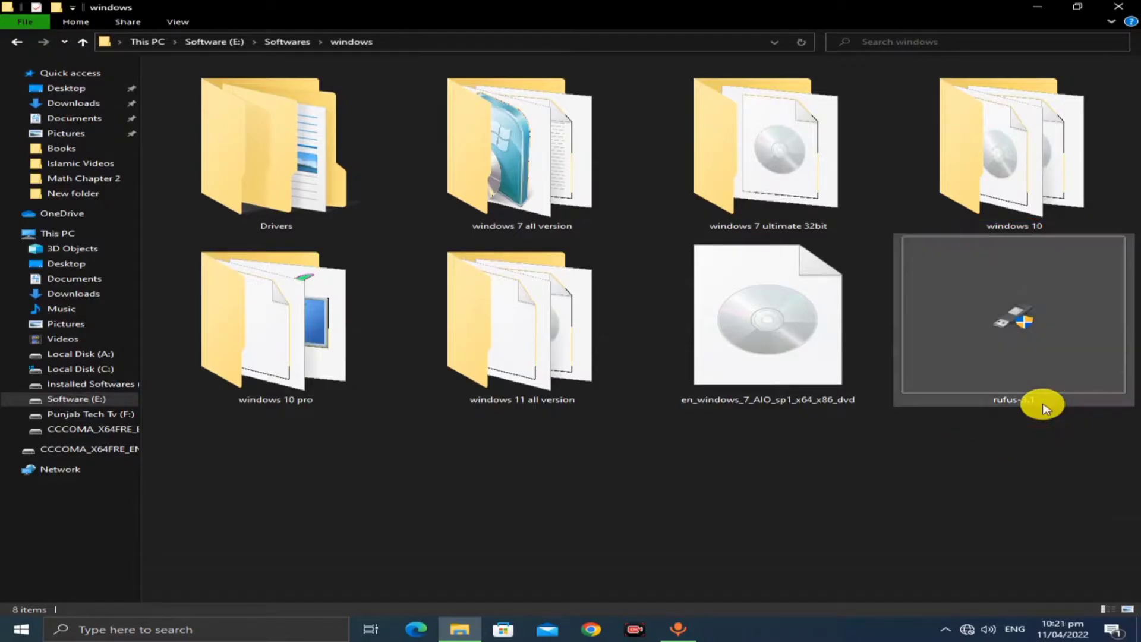
Step: Launch rufus-3.1 from the windows folder and decline online update checks
double_click(1010, 357)
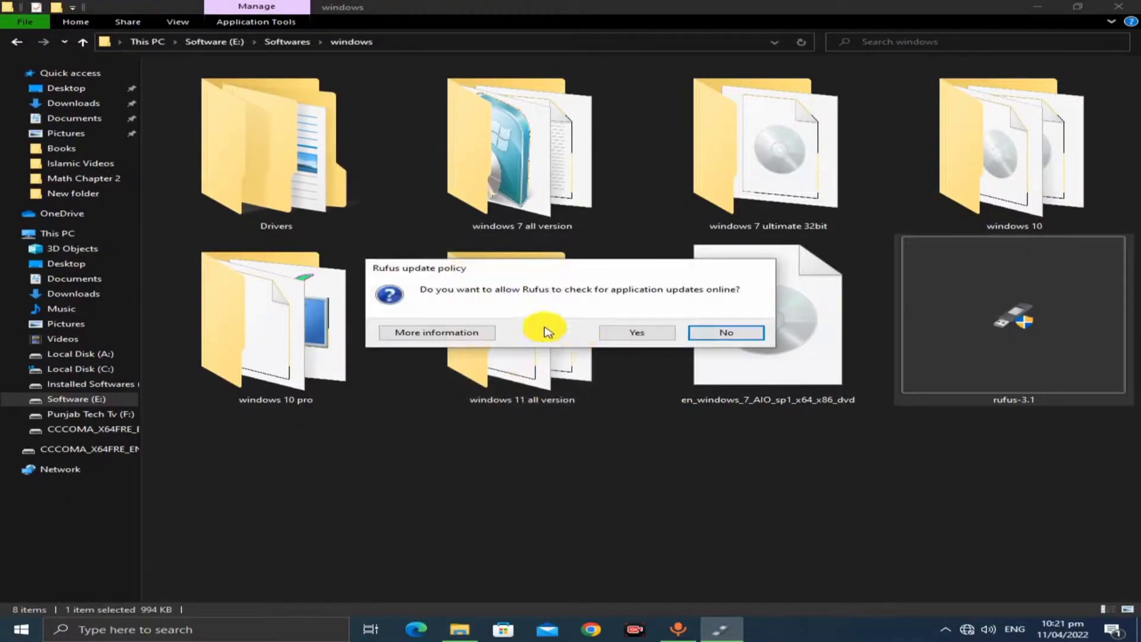
click(710, 336)
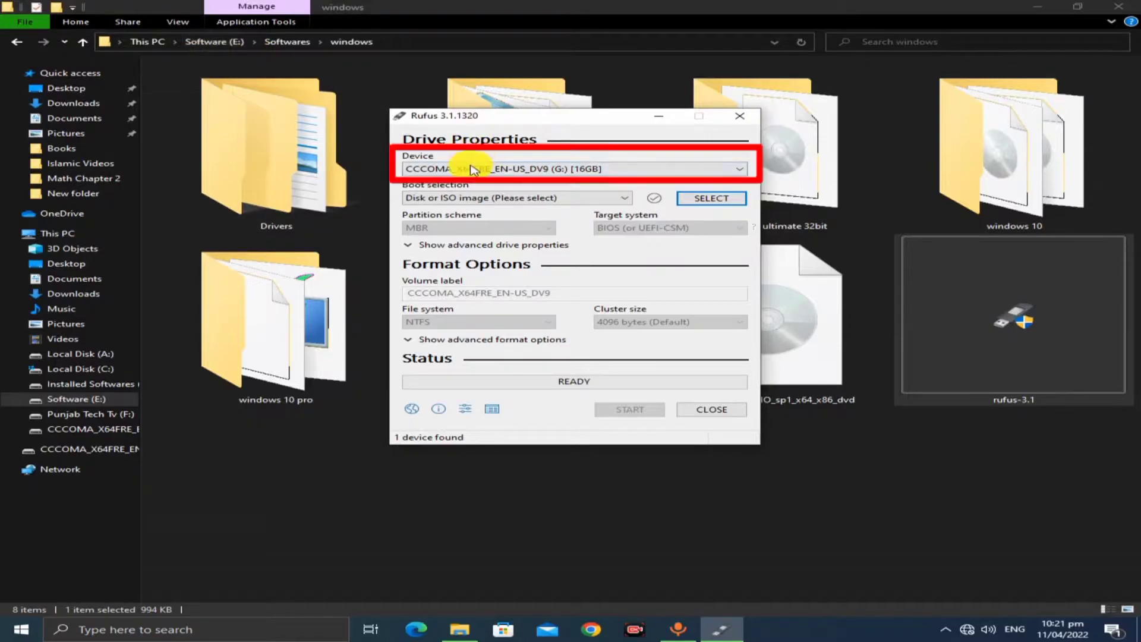
click(534, 180)
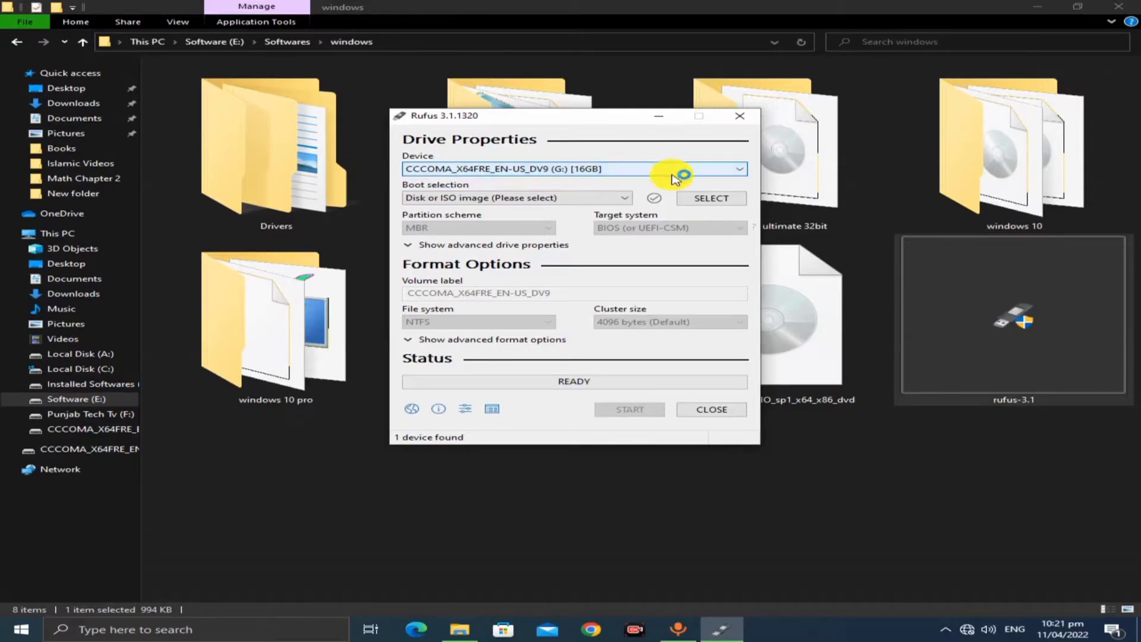
click(946, 630)
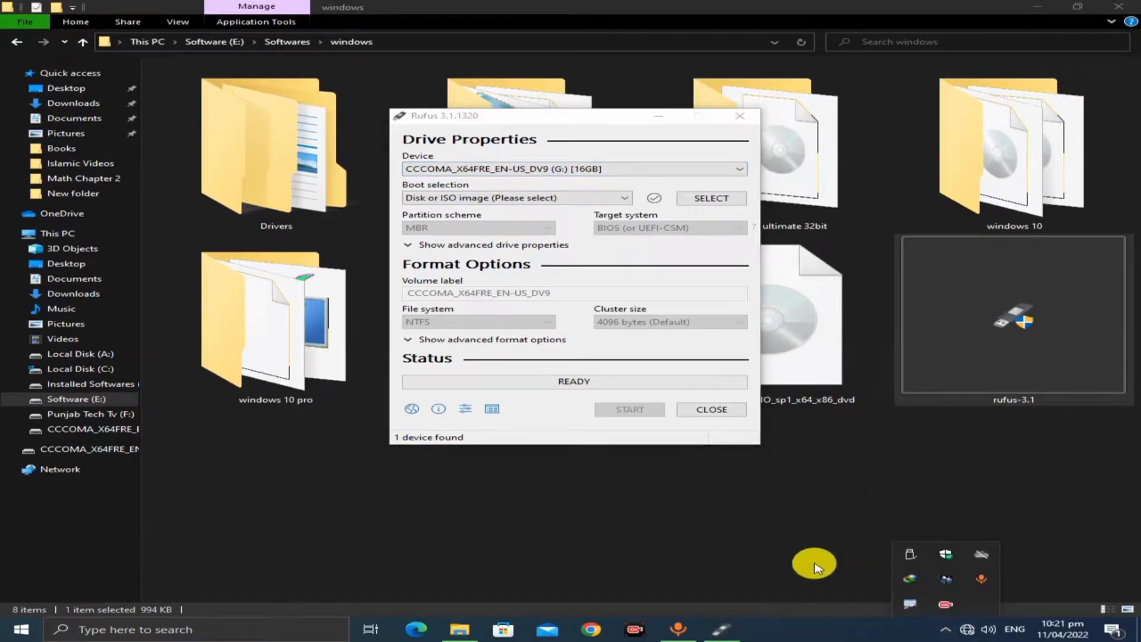
click(946, 630)
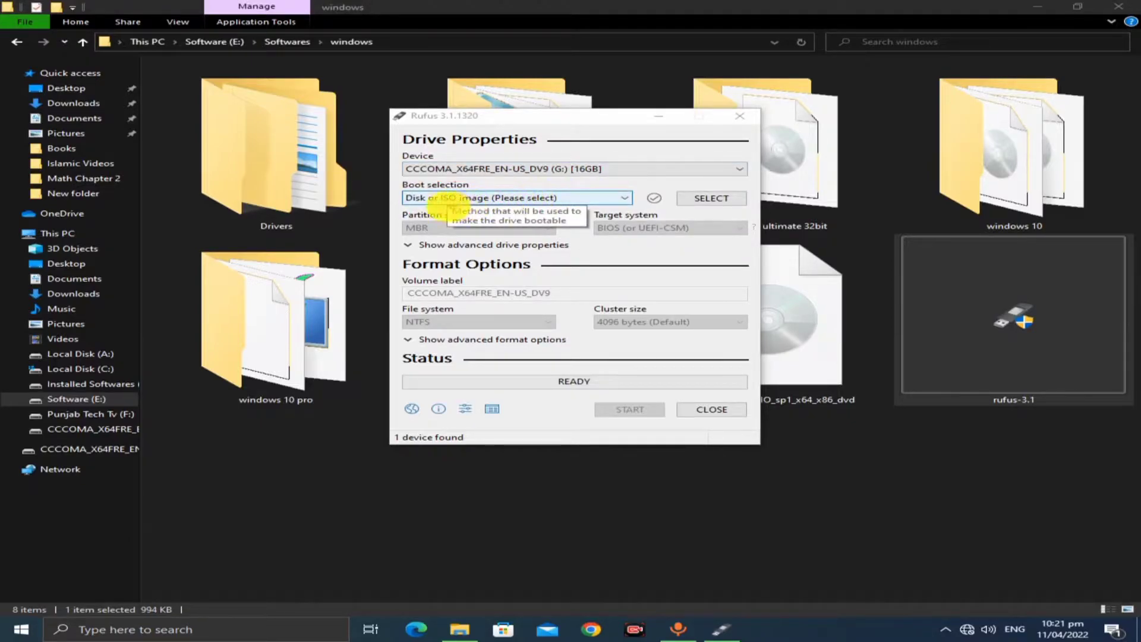
drag(423, 205, 624, 192)
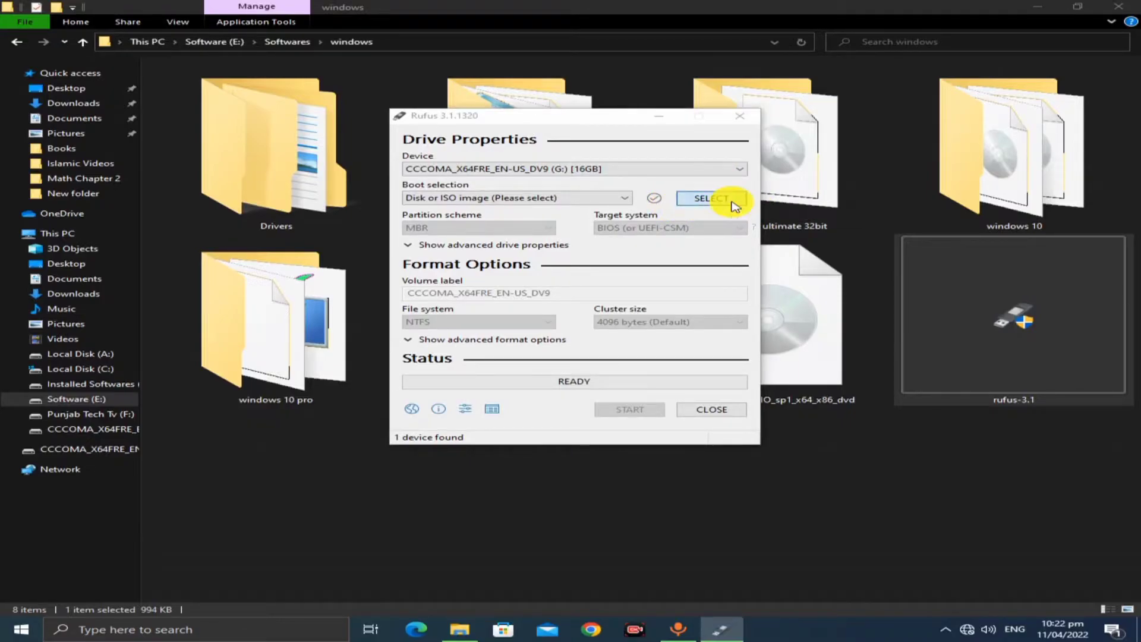
Step: Load the ISO image en_windows_7_AIO_sp1_x64_x86_dvd from the windows folder as the boot selection
click(700, 203)
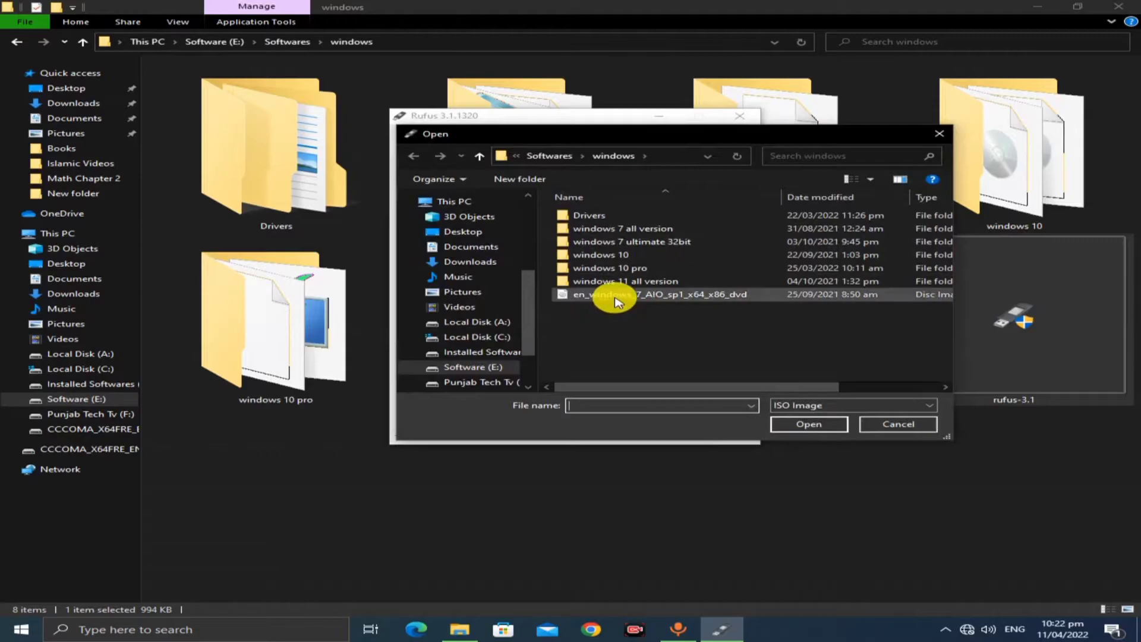
click(621, 298)
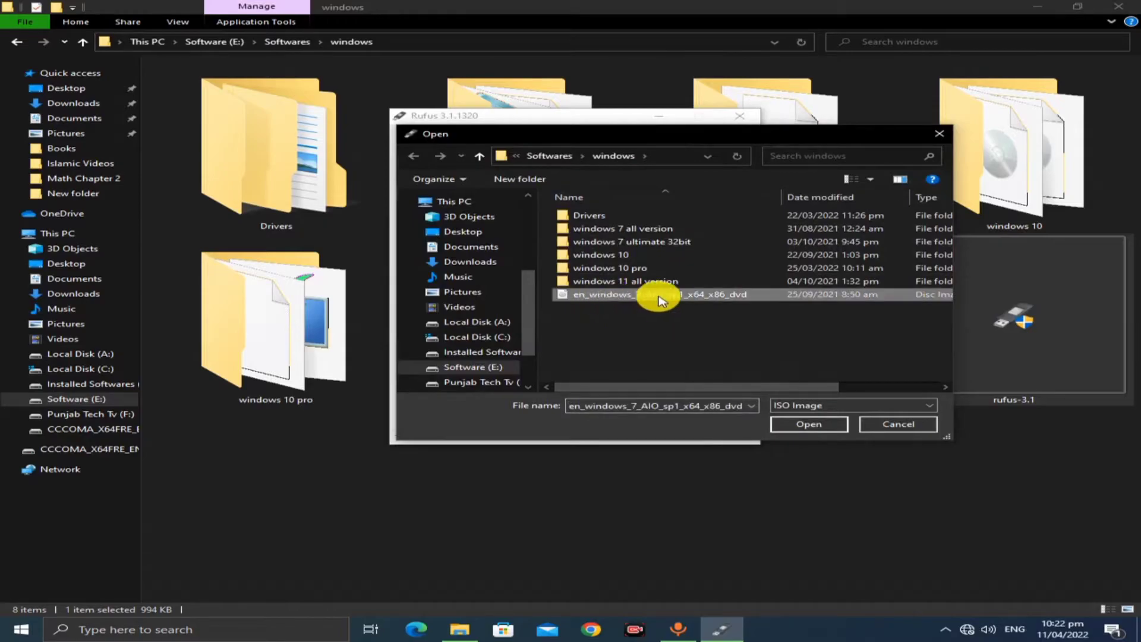
click(717, 305)
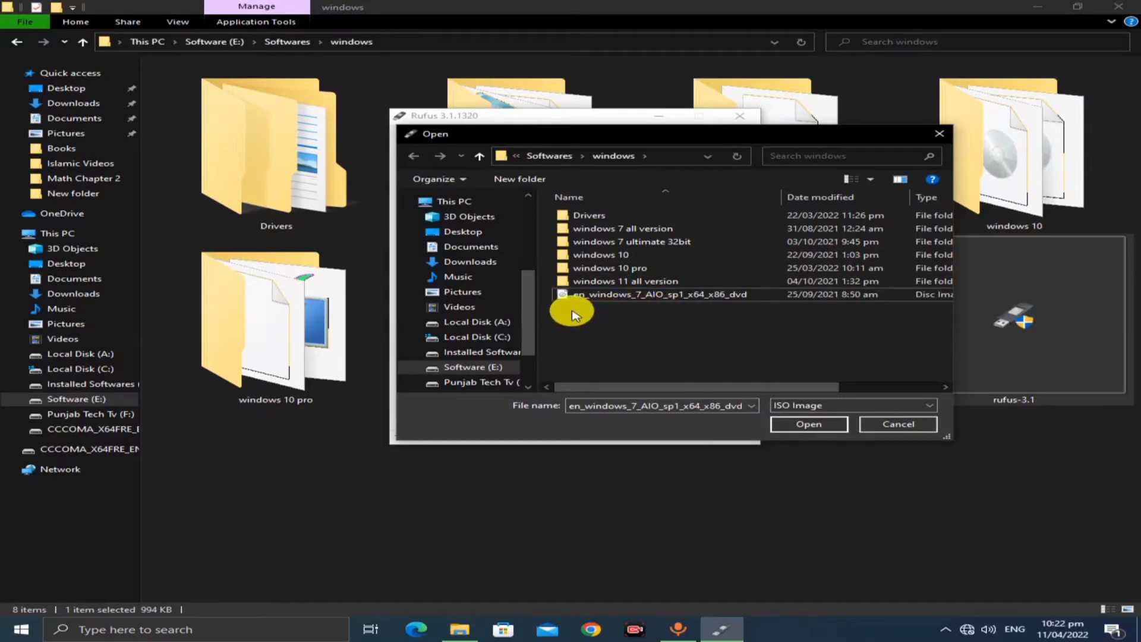
click(709, 298)
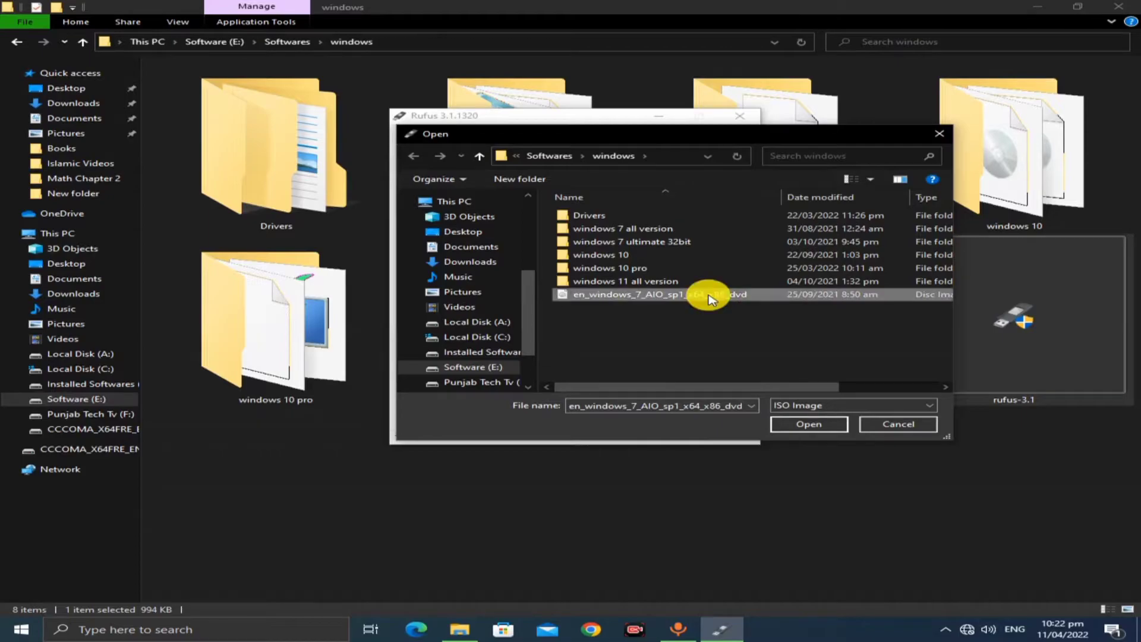
click(798, 424)
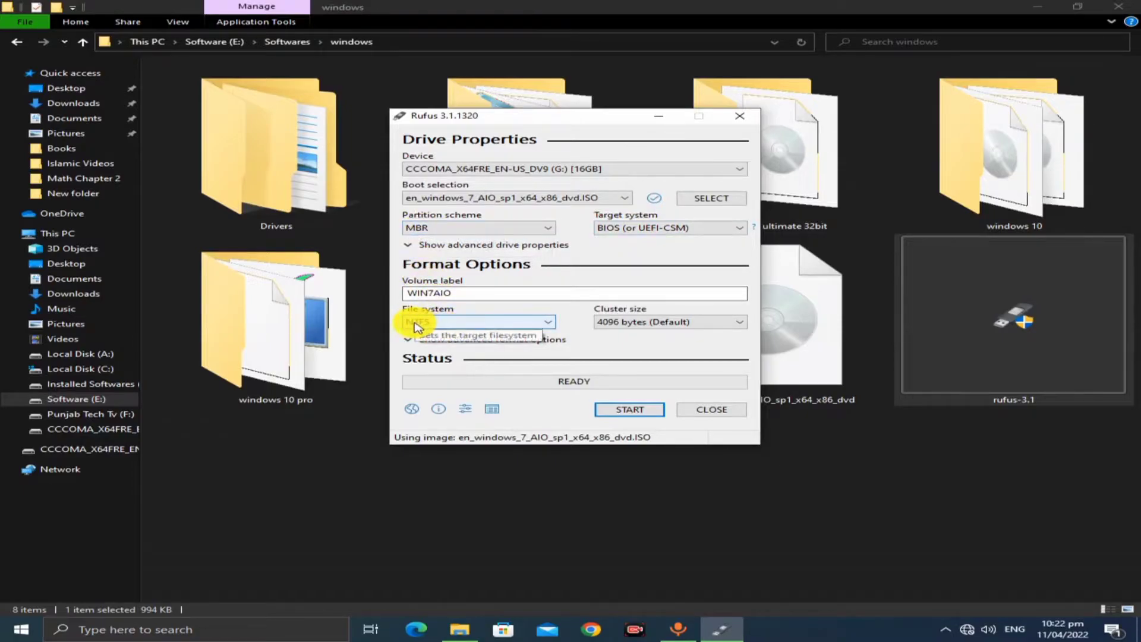
Step: Keep NTFS as the file system and choose 4096 bytes (Default) as the cluster size
click(533, 324)
click(532, 326)
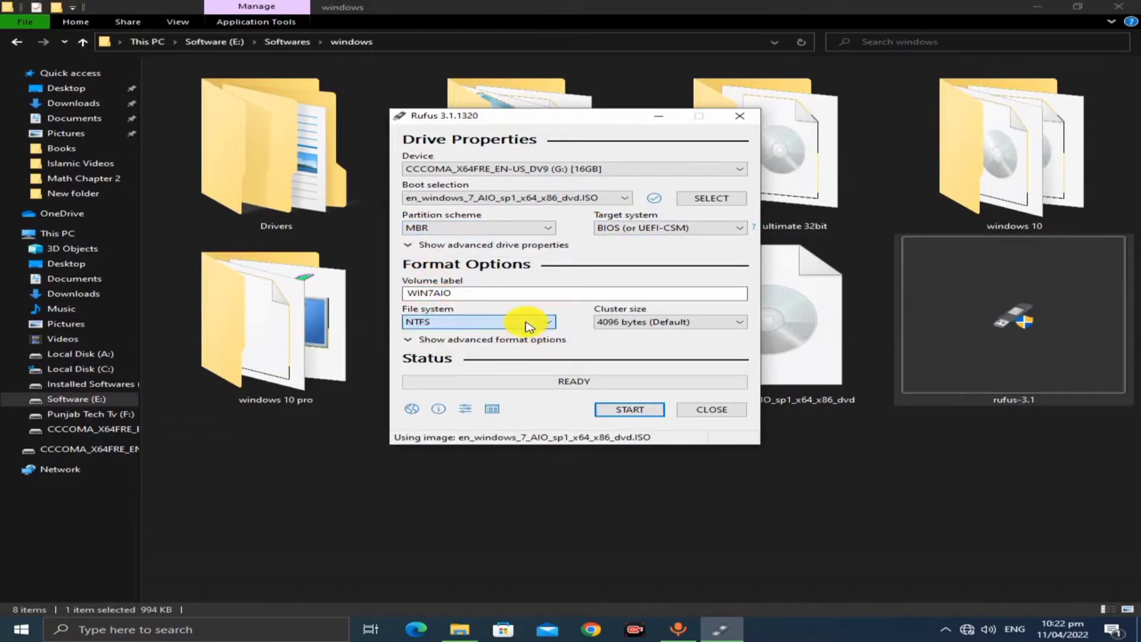
click(472, 328)
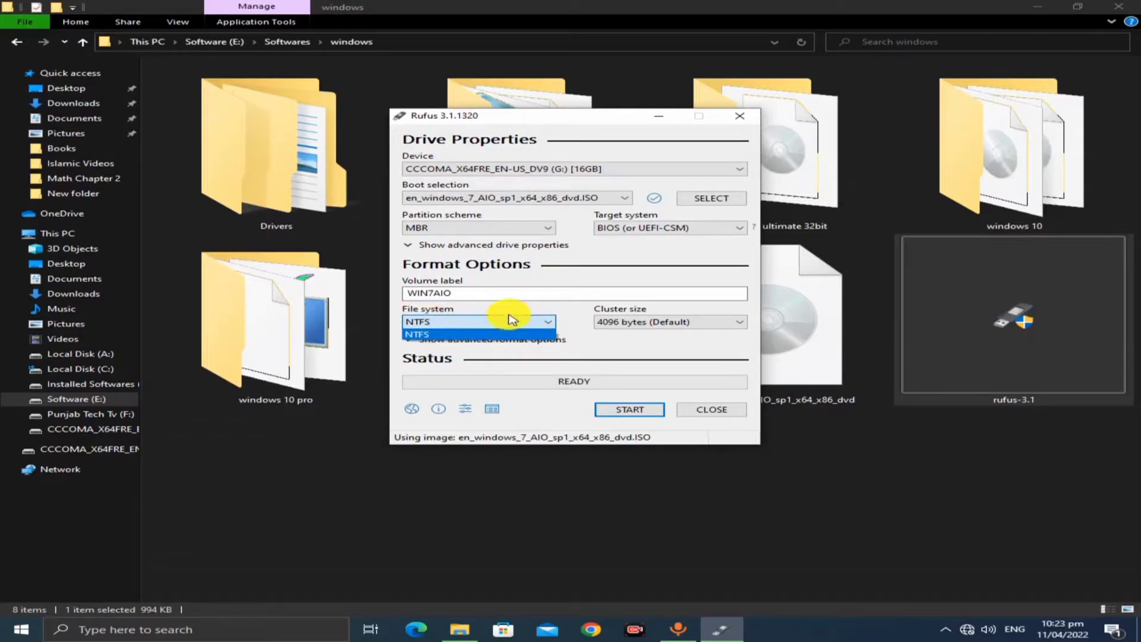
click(538, 321)
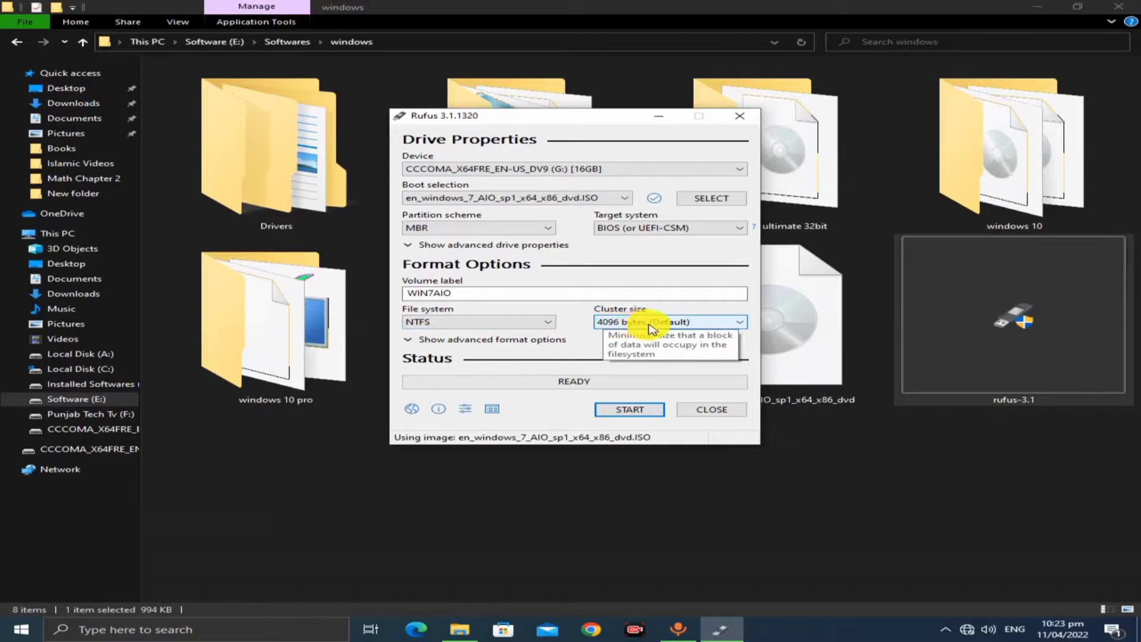
click(728, 329)
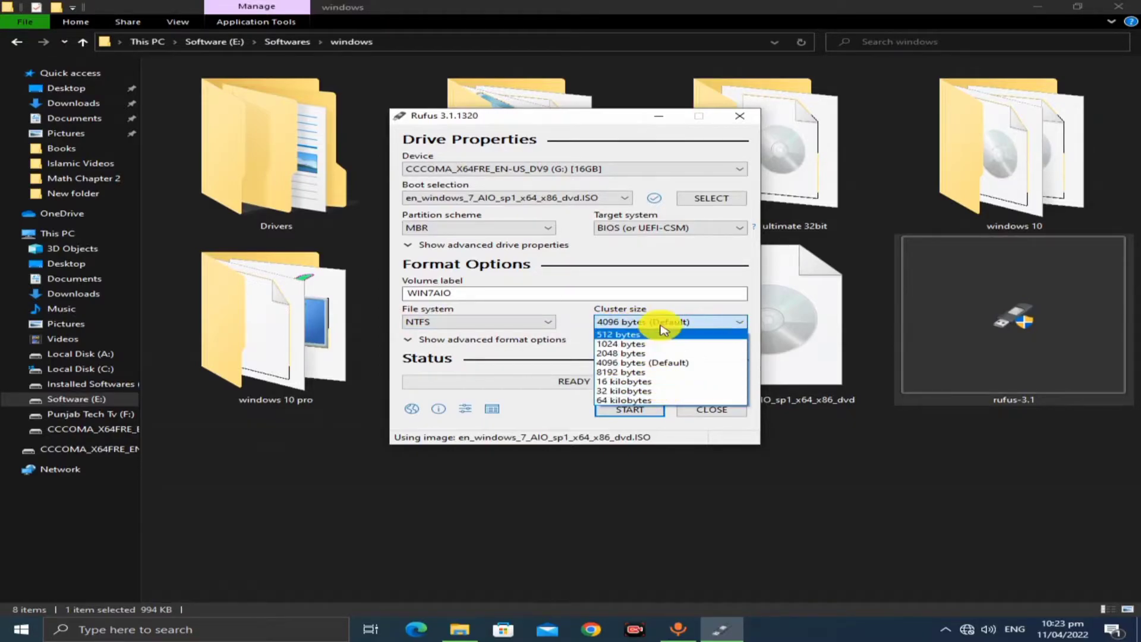
click(647, 361)
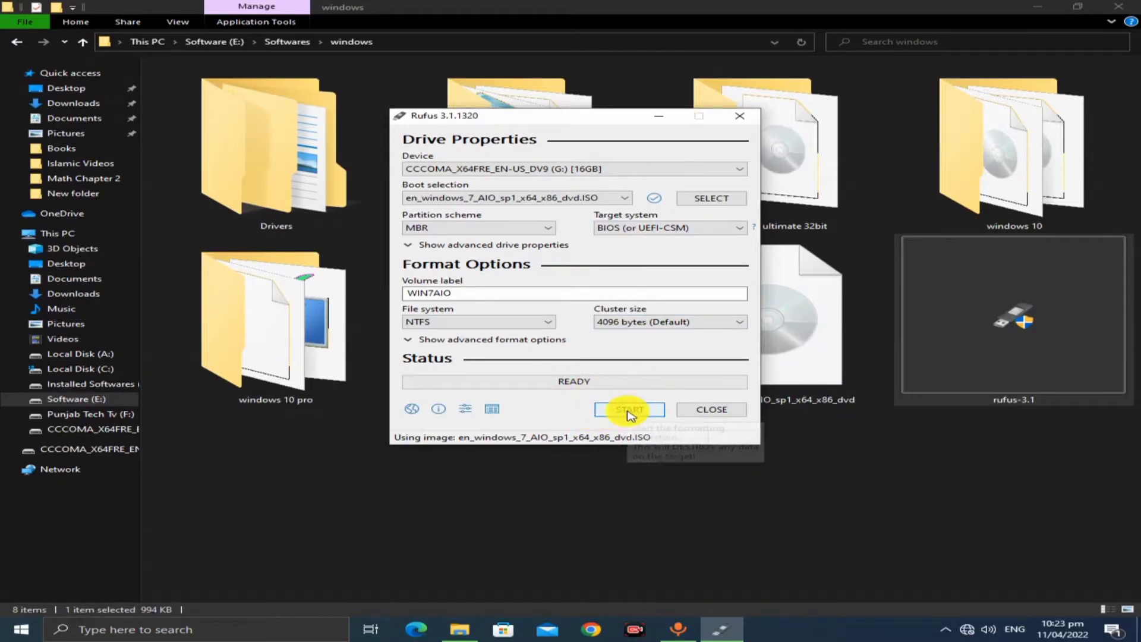
Step: Start writing the Windows 7 image to the USB drive, accepting the data-loss warning, and minimize the File Explorer window
click(630, 410)
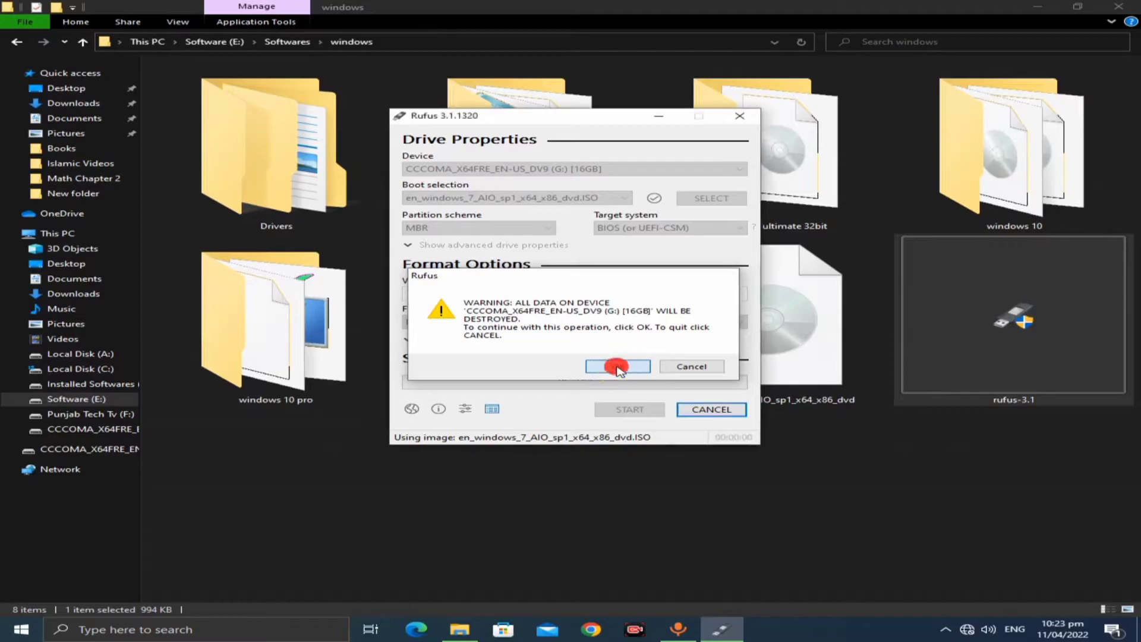
click(618, 367)
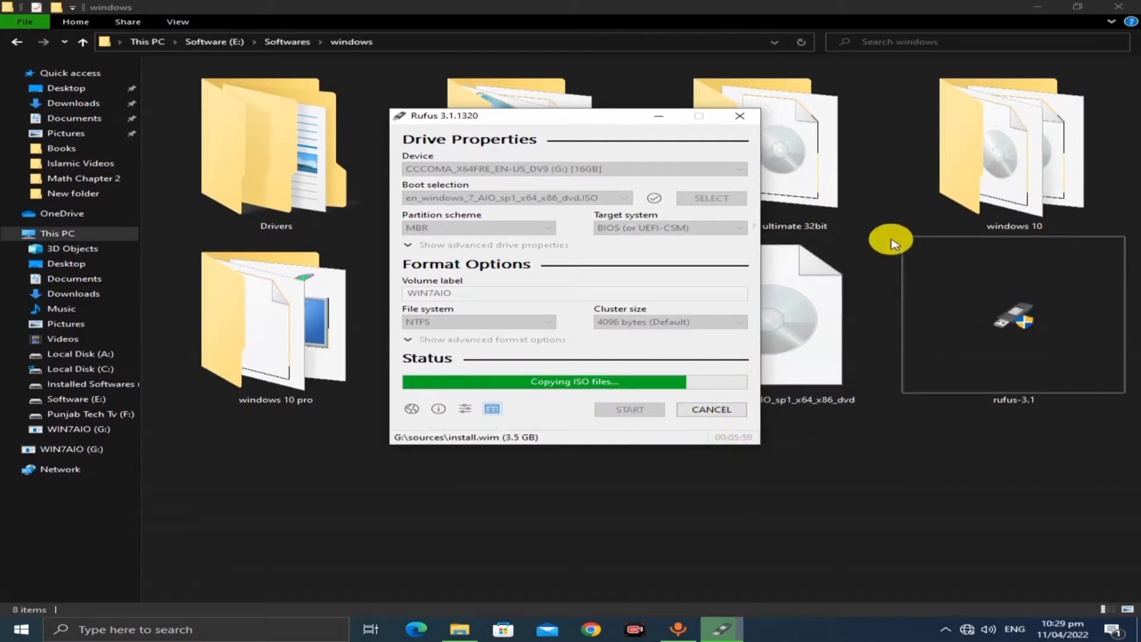
click(1035, 7)
right_click(890, 152)
click(833, 262)
key(ctrl+2)
mouse_move(703, 438)
mouse_down()
mouse_move(738, 447)
mouse_move(757, 438)
mouse_move(707, 434)
mouse_up()
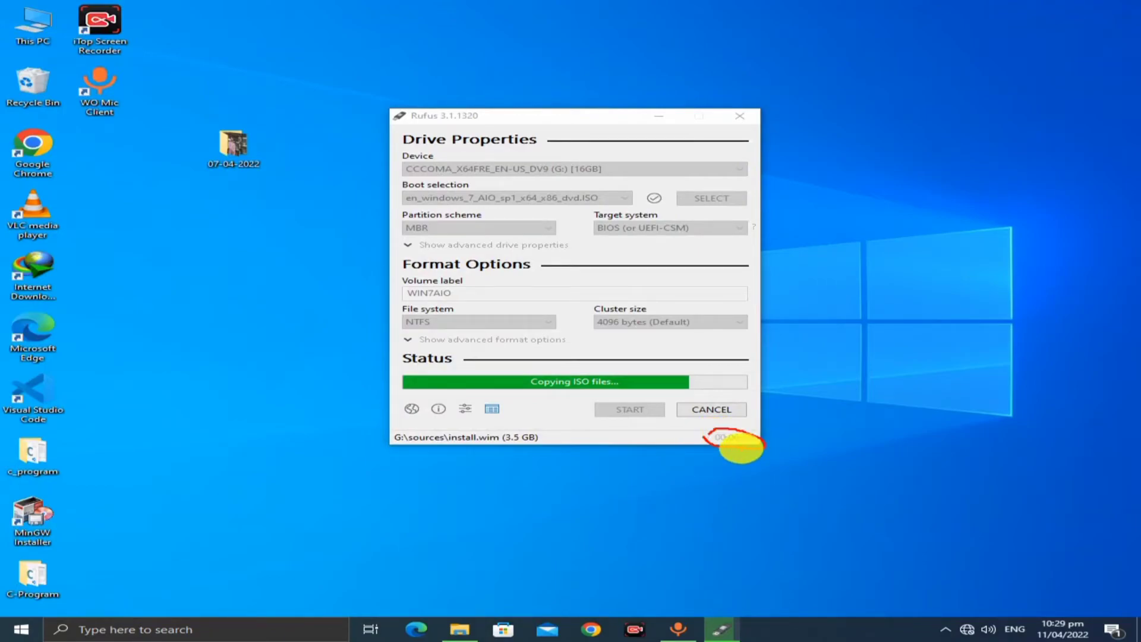
key(ctrl+2)
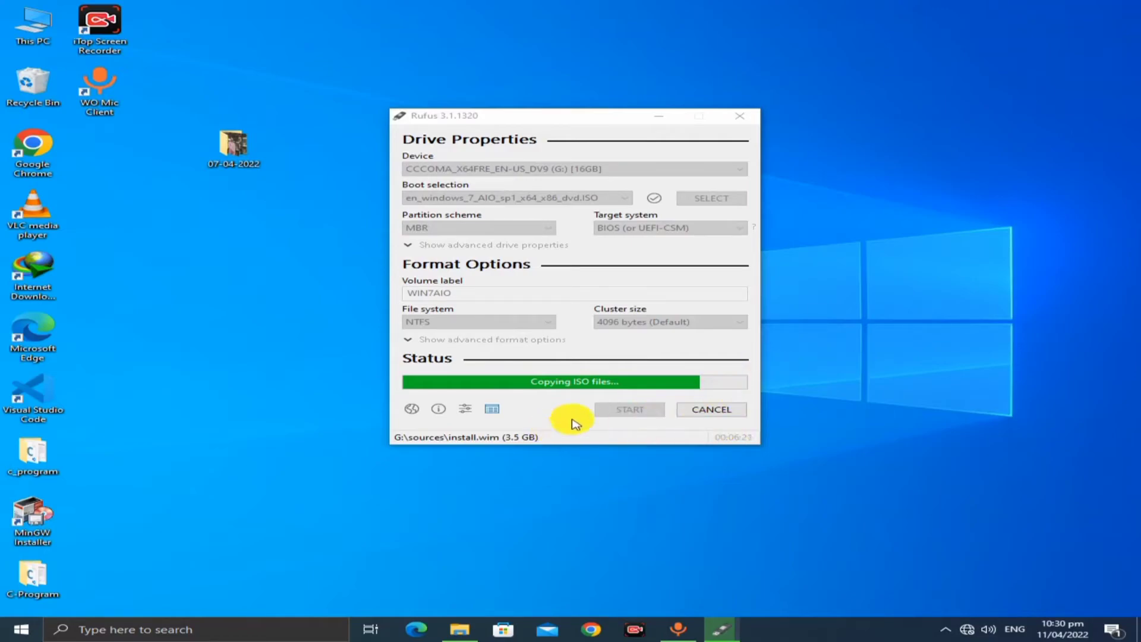
mouse_move(593, 419)
mouse_down()
mouse_move(660, 417)
mouse_move(644, 400)
mouse_move(597, 402)
mouse_move(590, 418)
mouse_up()
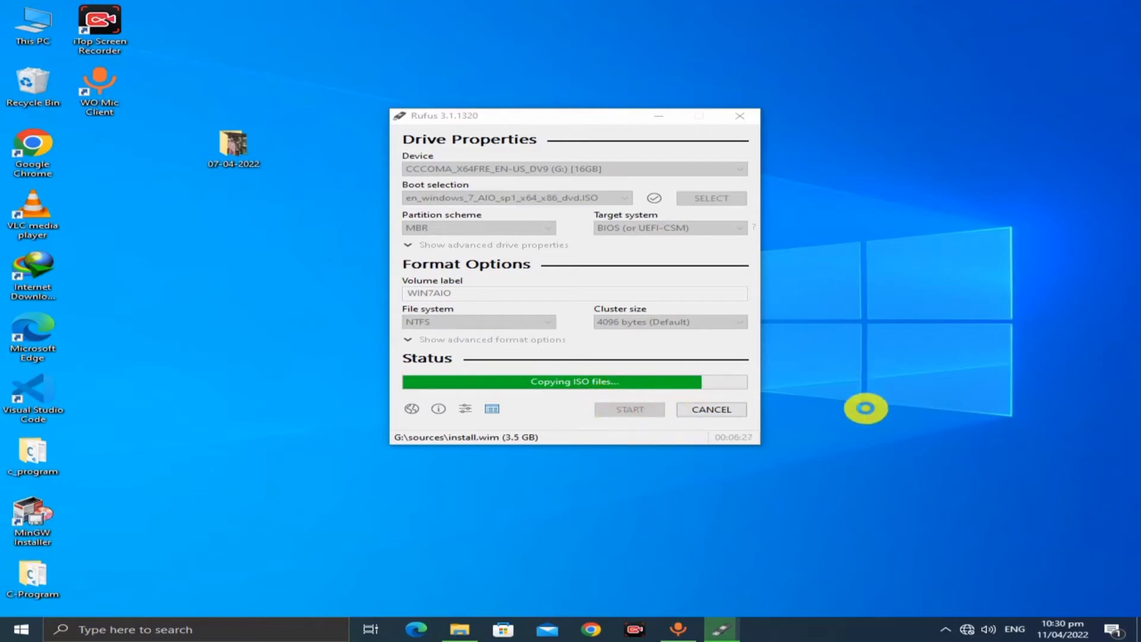
right_click(851, 381)
click(866, 416)
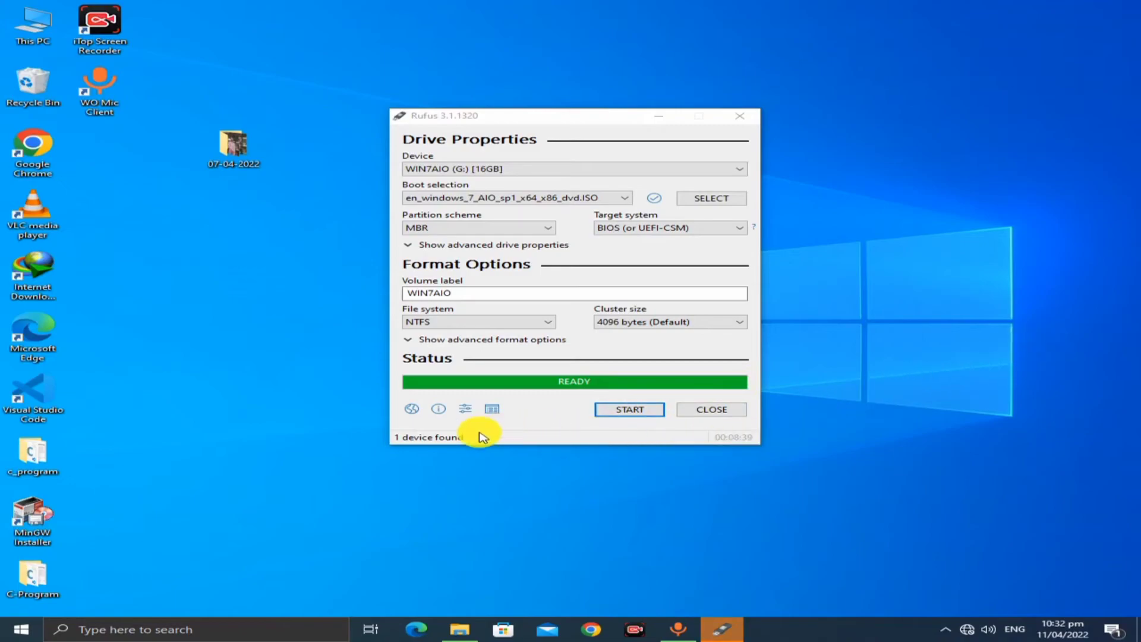
mouse_move(588, 418)
mouse_down()
mouse_move(675, 412)
mouse_move(657, 397)
mouse_move(603, 392)
mouse_move(586, 415)
mouse_up()
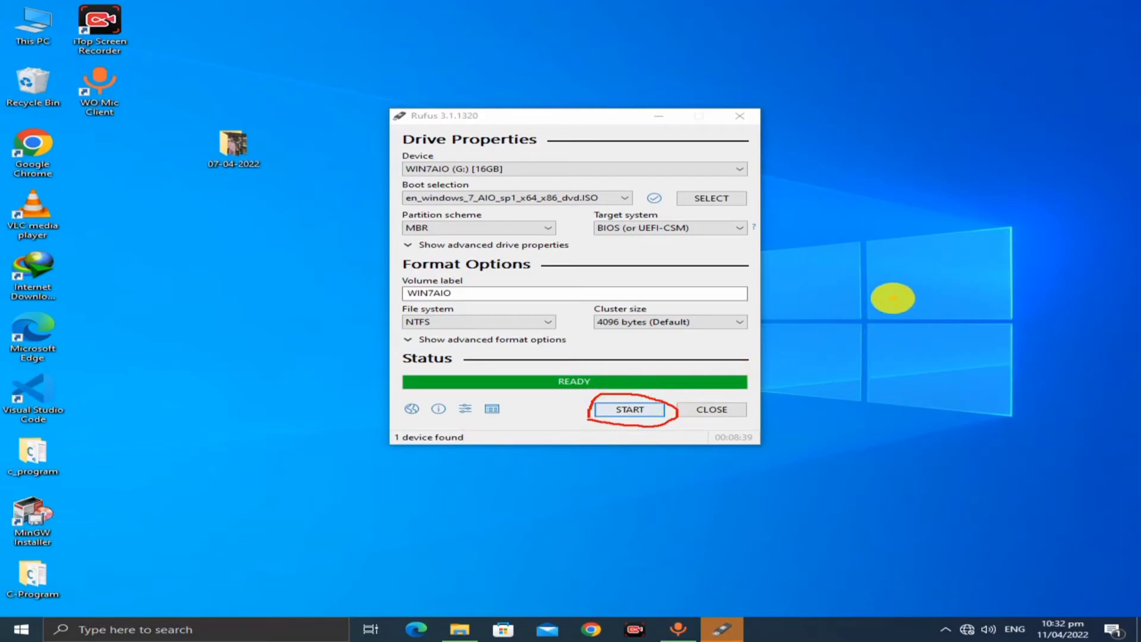
right_click(892, 327)
click(913, 368)
right_click(919, 365)
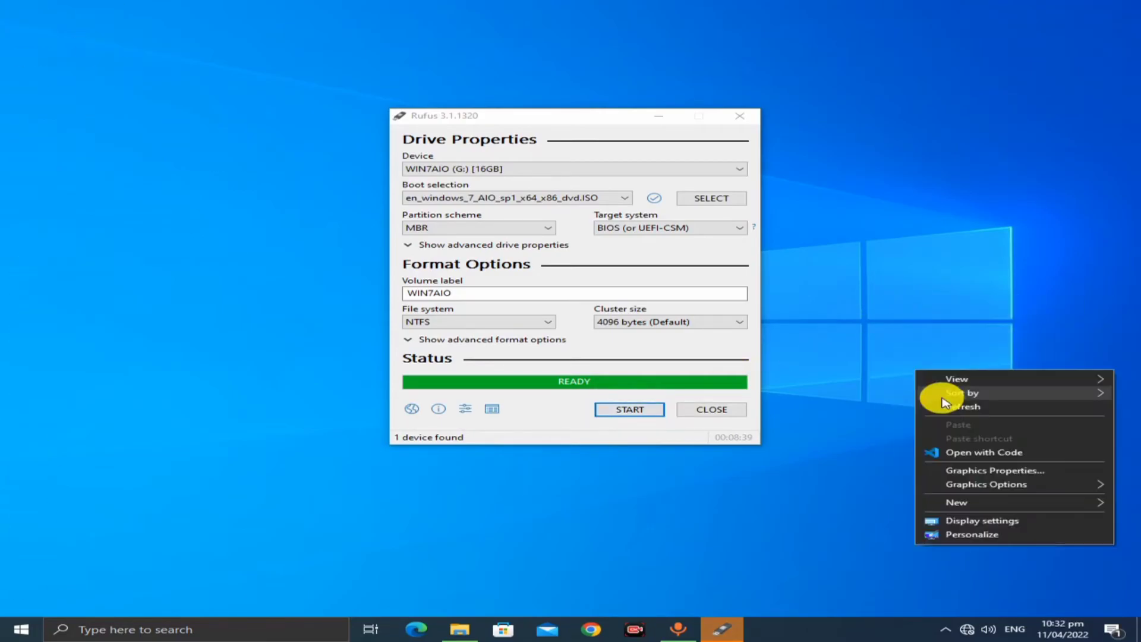
click(943, 399)
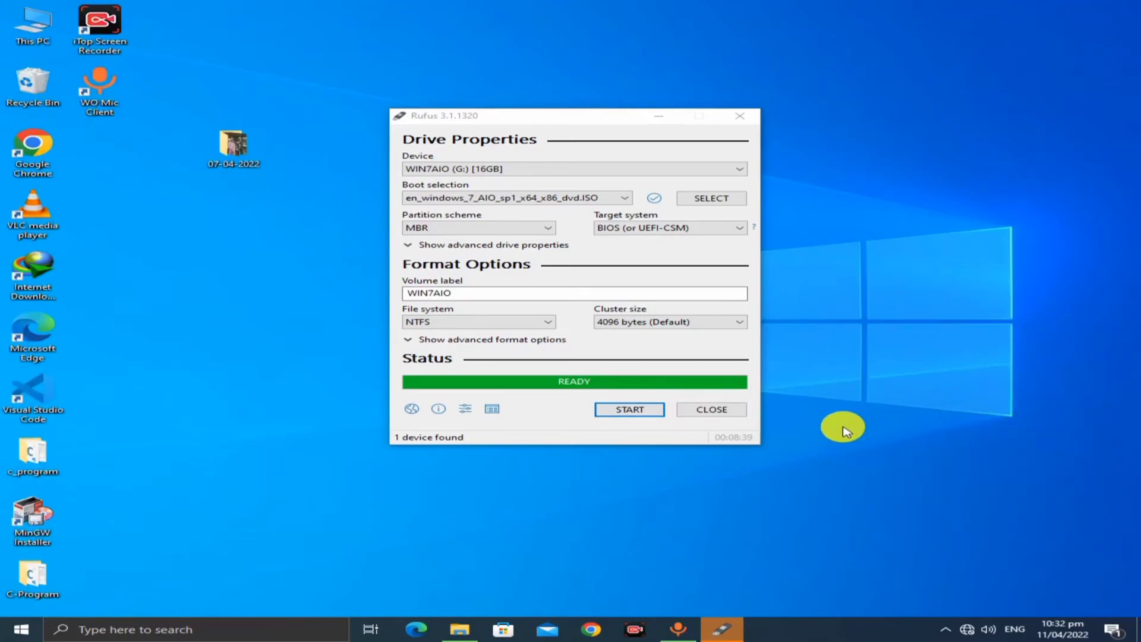
mouse_move(706, 439)
mouse_down()
mouse_move(764, 445)
mouse_move(750, 426)
mouse_move(711, 437)
mouse_move(759, 440)
mouse_up()
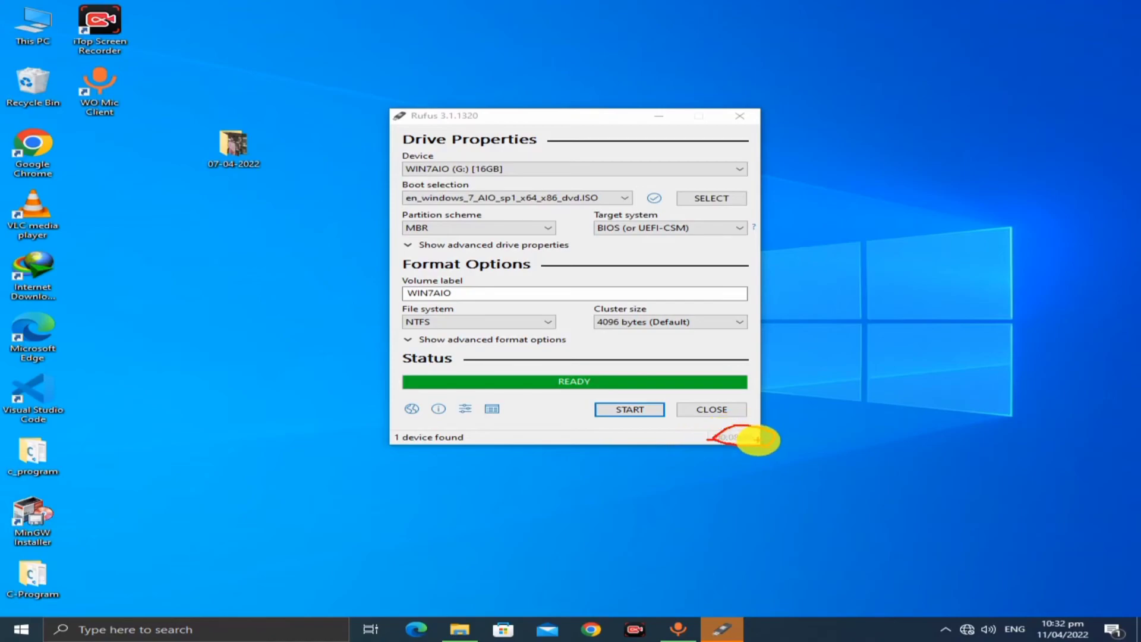
right_click(804, 303)
click(844, 341)
right_click(839, 338)
click(864, 380)
right_click(864, 381)
click(897, 429)
right_click(889, 416)
click(909, 466)
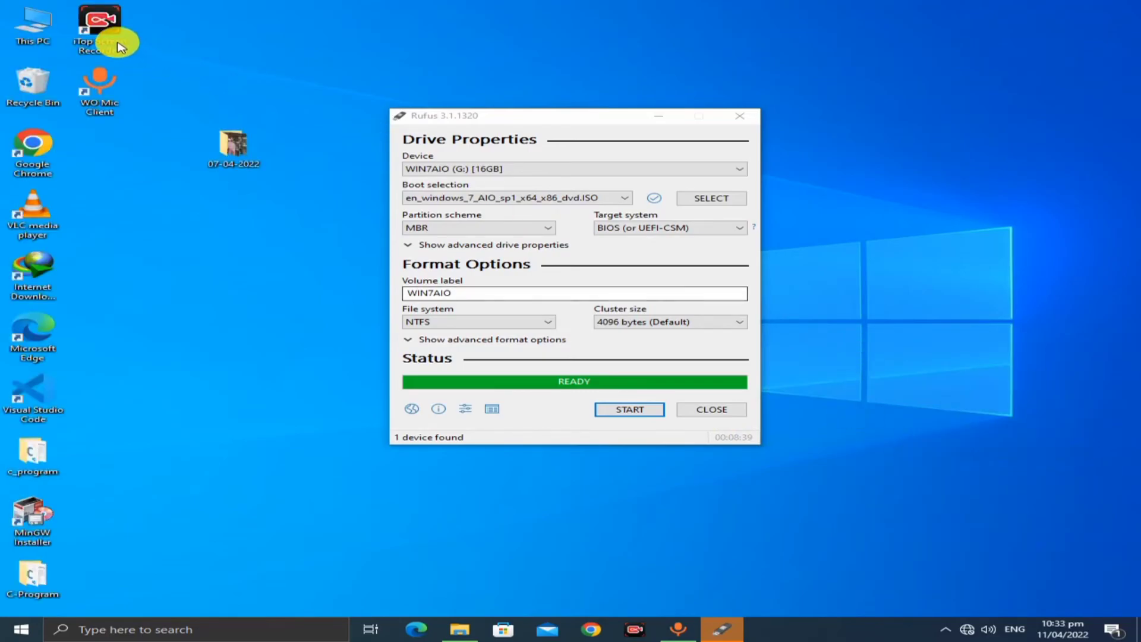
Step: Close Rufus and locate the finished WIN7AIO (G:) USB drive among the drives in This PC
double_click(34, 27)
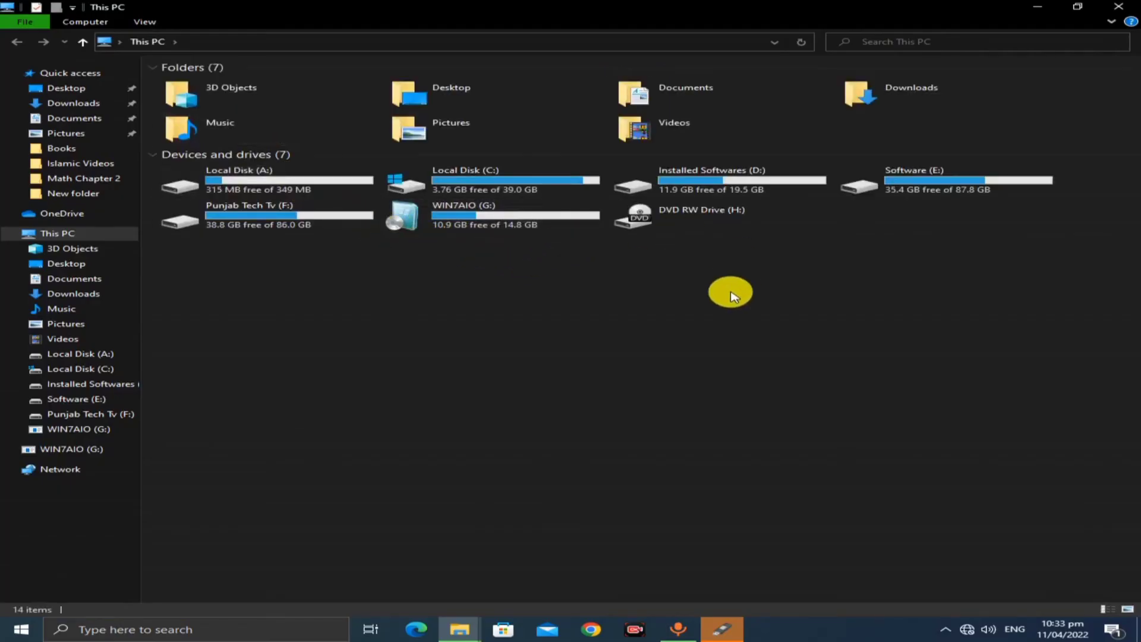
click(723, 626)
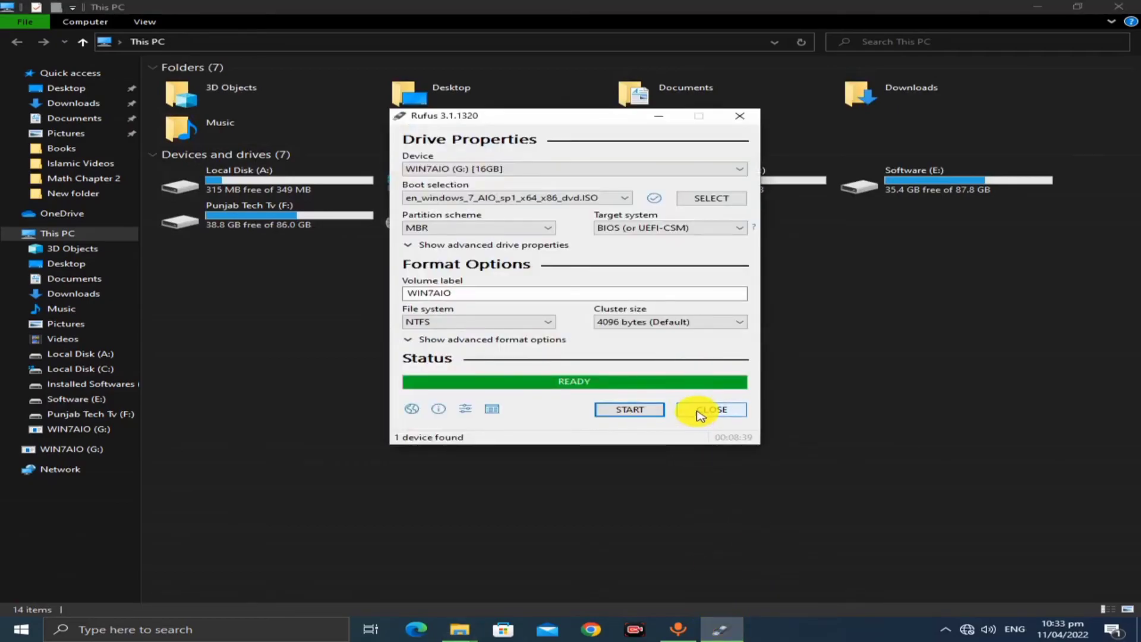
click(698, 414)
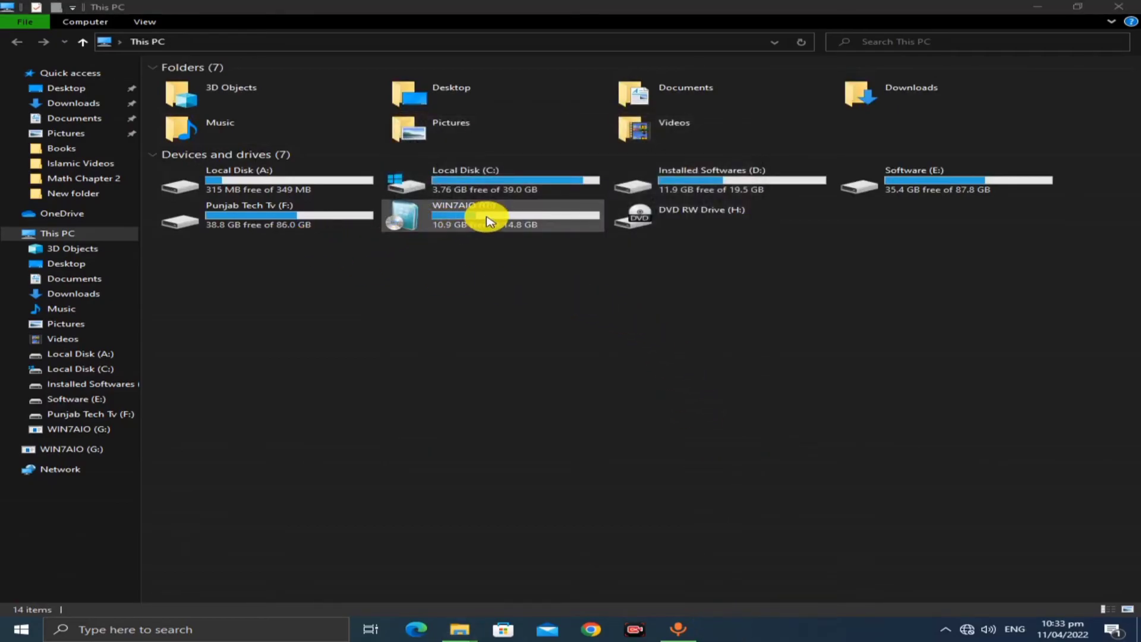
click(462, 214)
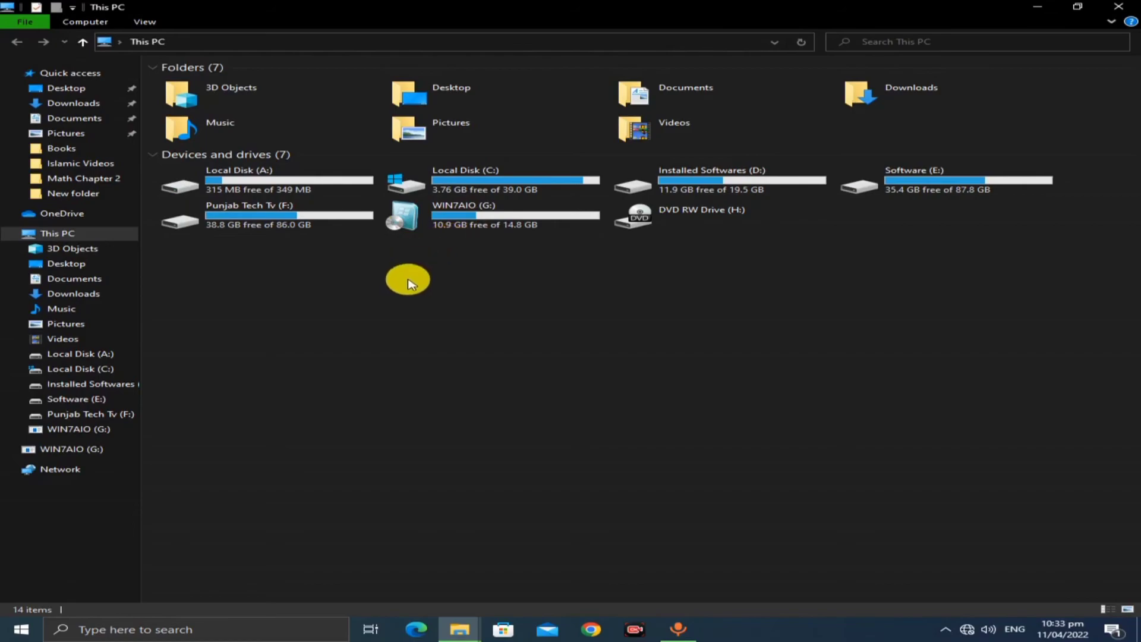
mouse_move(393, 250)
mouse_down()
mouse_move(609, 228)
mouse_move(585, 197)
mouse_move(407, 184)
mouse_move(382, 208)
mouse_move(400, 250)
mouse_up()
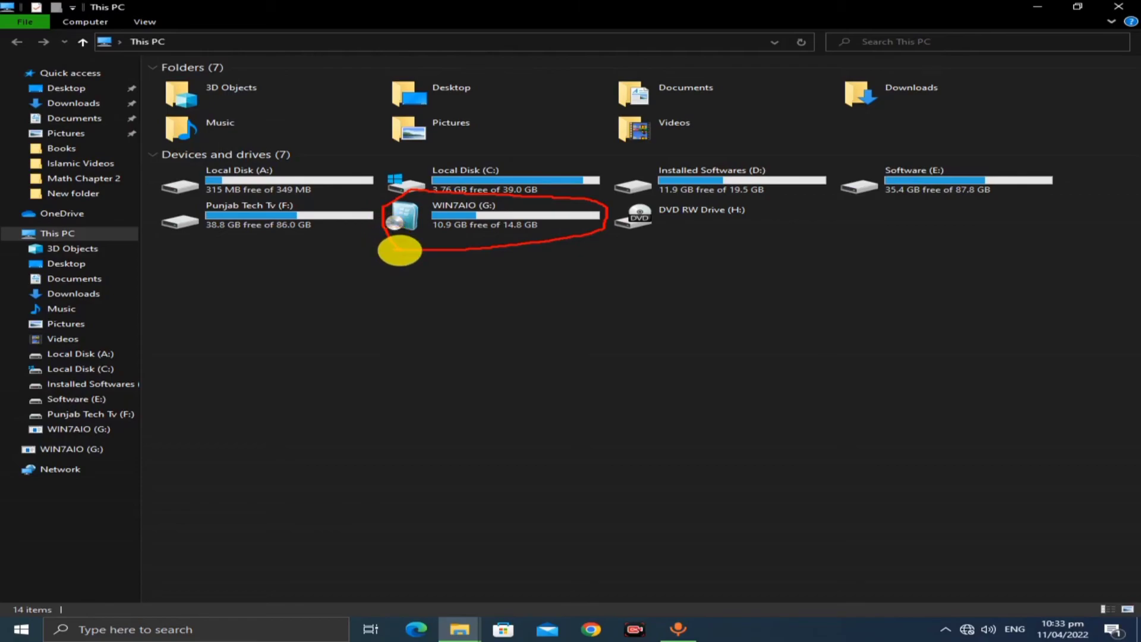